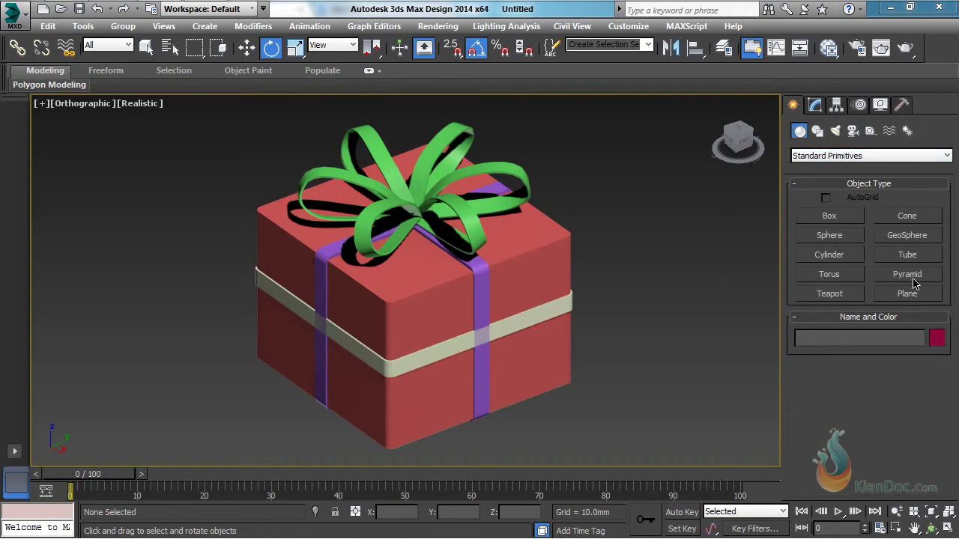
Create a tube beside the gift box with radii of about 146 mm and 139 mm and a height of about 378 mm.
click(912, 257)
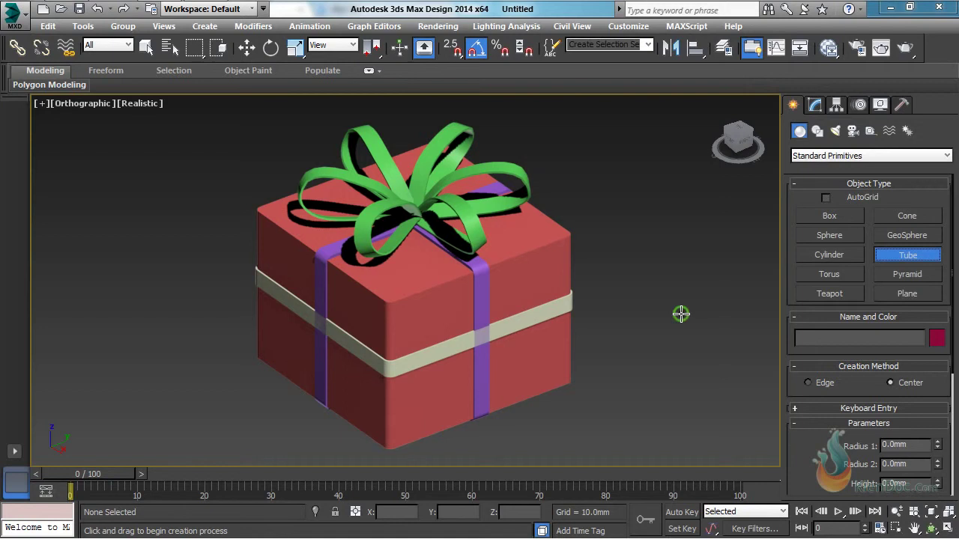
middle_drag(680, 314, 487, 309)
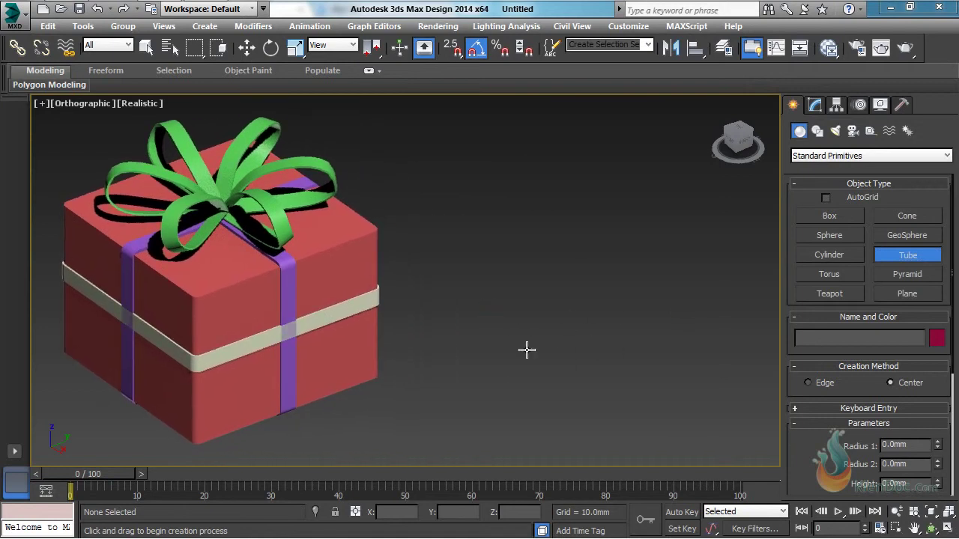
drag(561, 345, 620, 316)
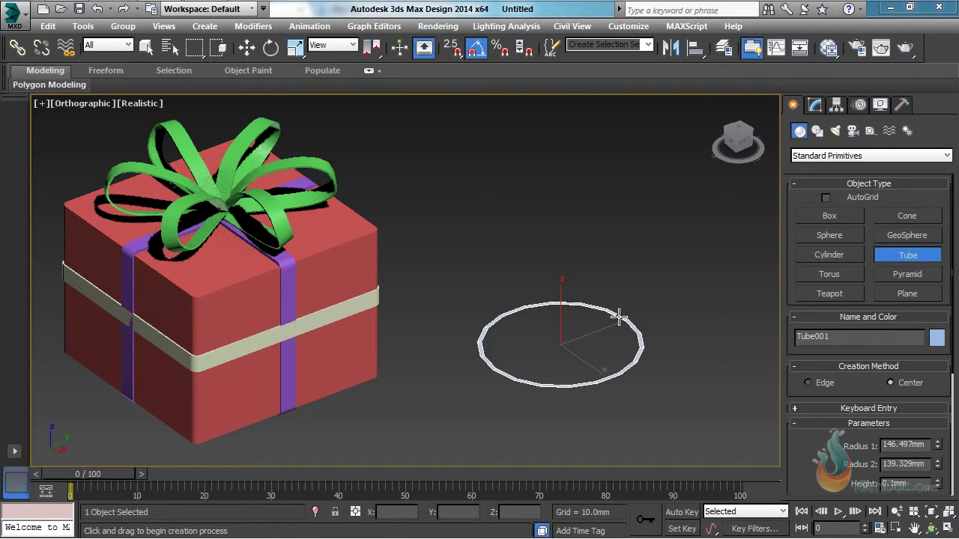
click(618, 315)
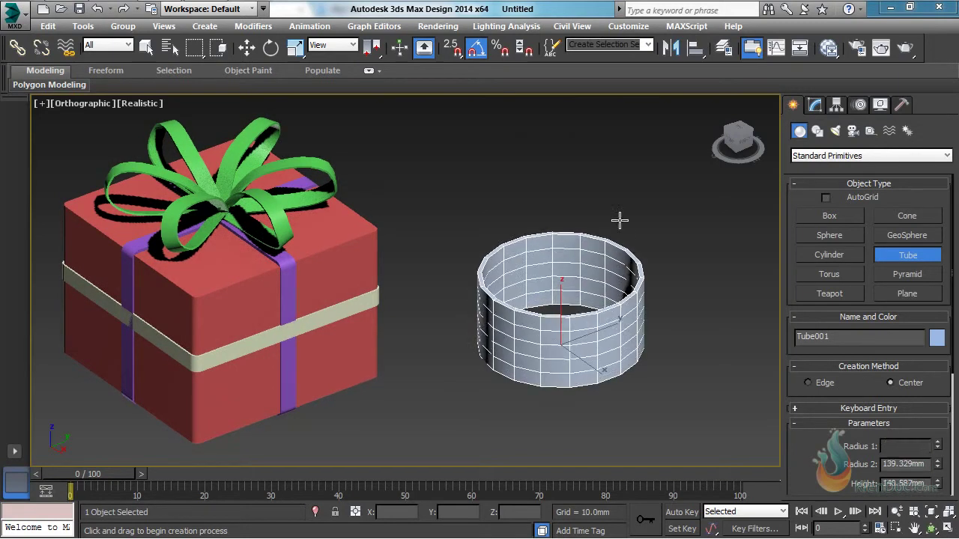
click(628, 101)
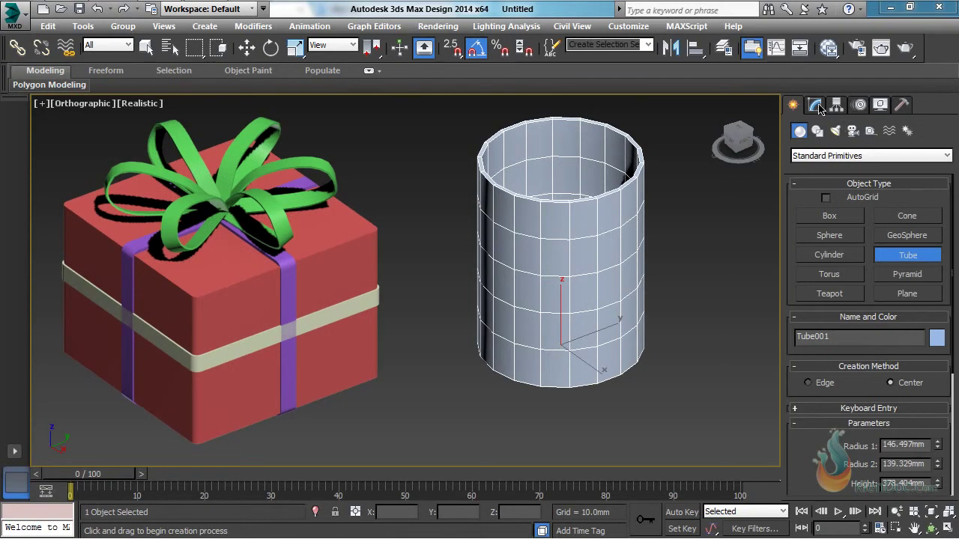
Set the tube to 29 sides and 15 height segments.
scroll(813, 314, down, 3)
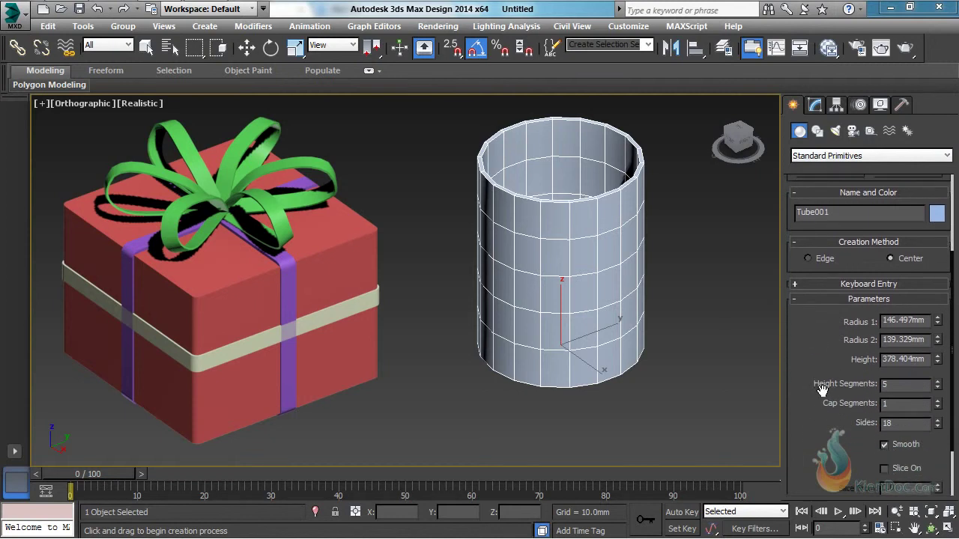
drag(940, 426, 938, 341)
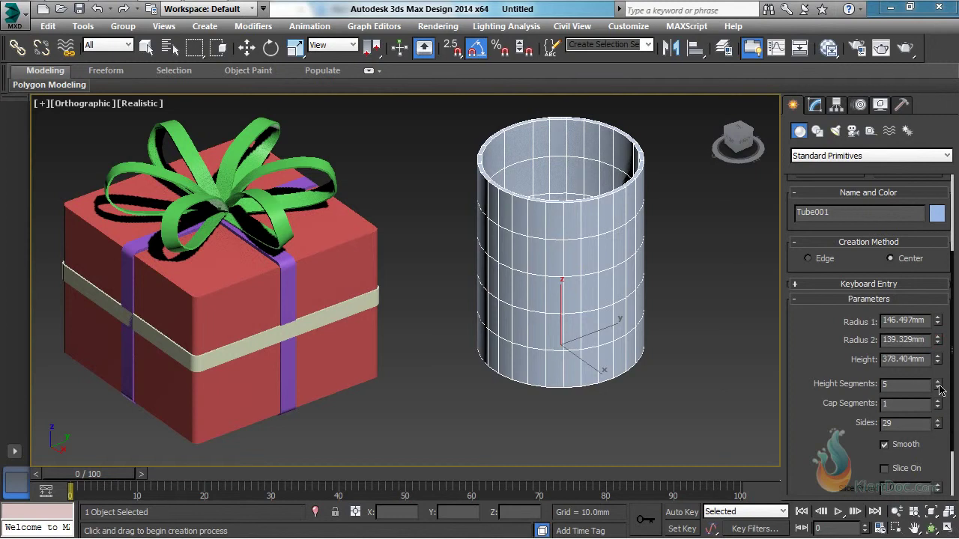
drag(940, 387, 942, 305)
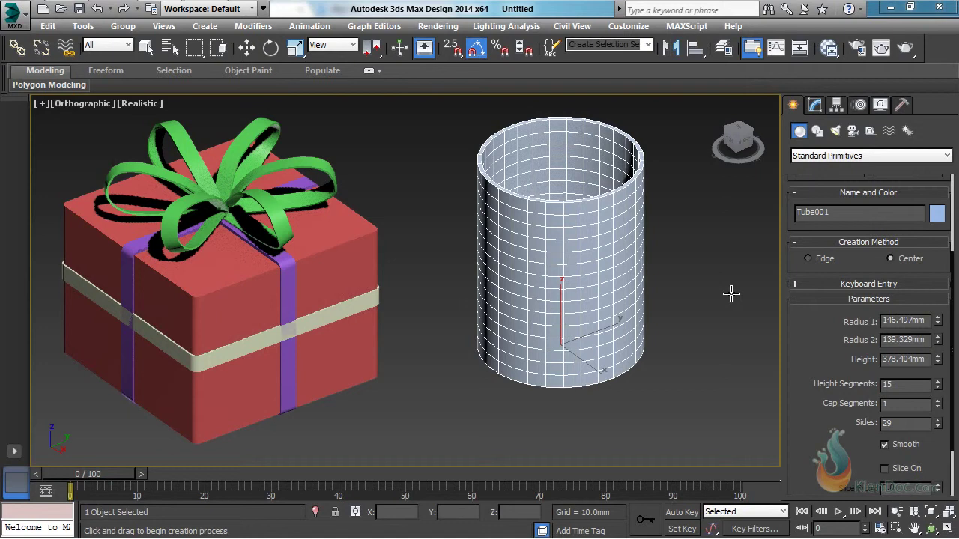
key(e)
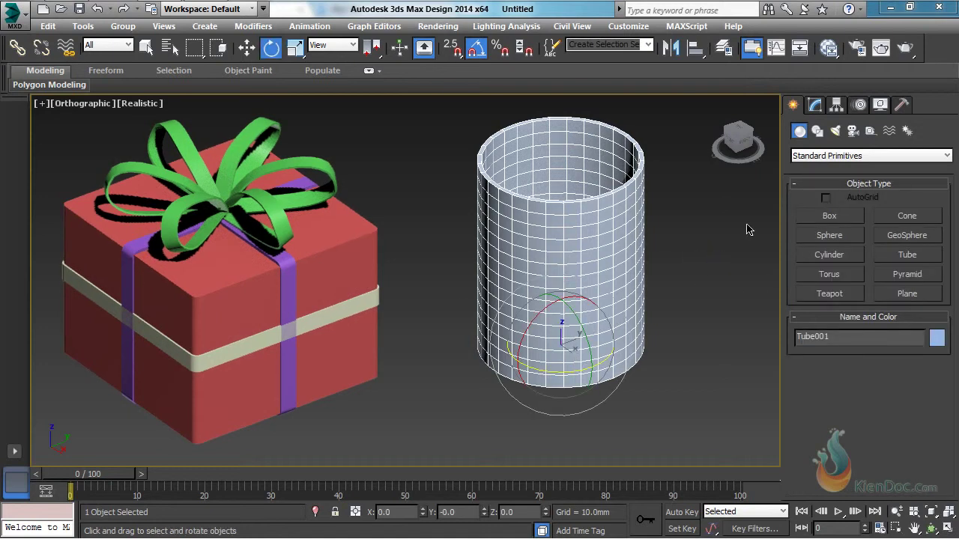
Apply a Taper modifier to the tube.
click(815, 105)
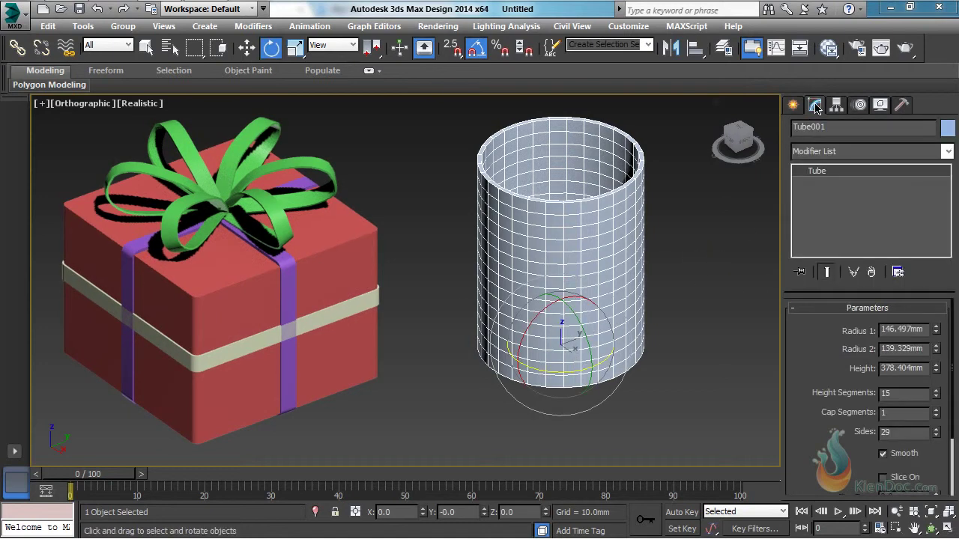
click(859, 152)
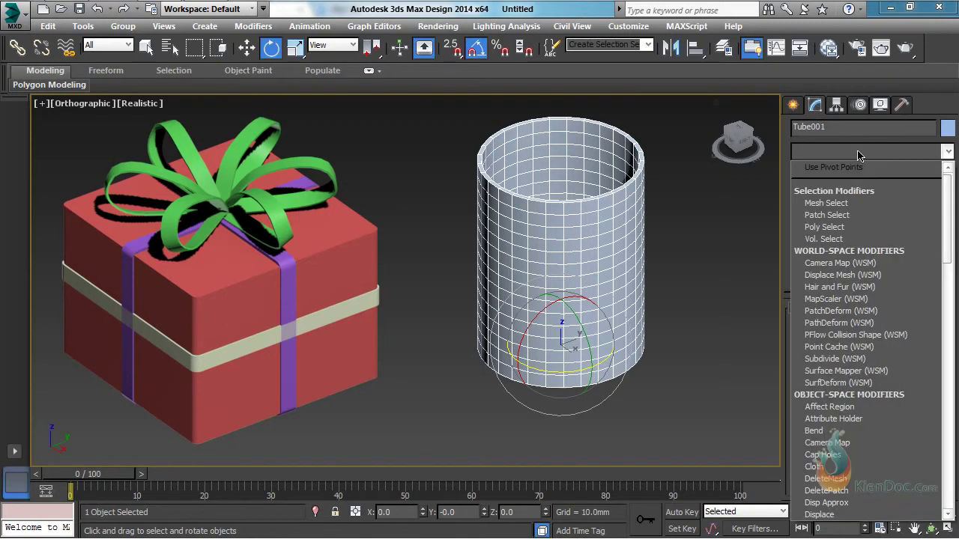
key(t)
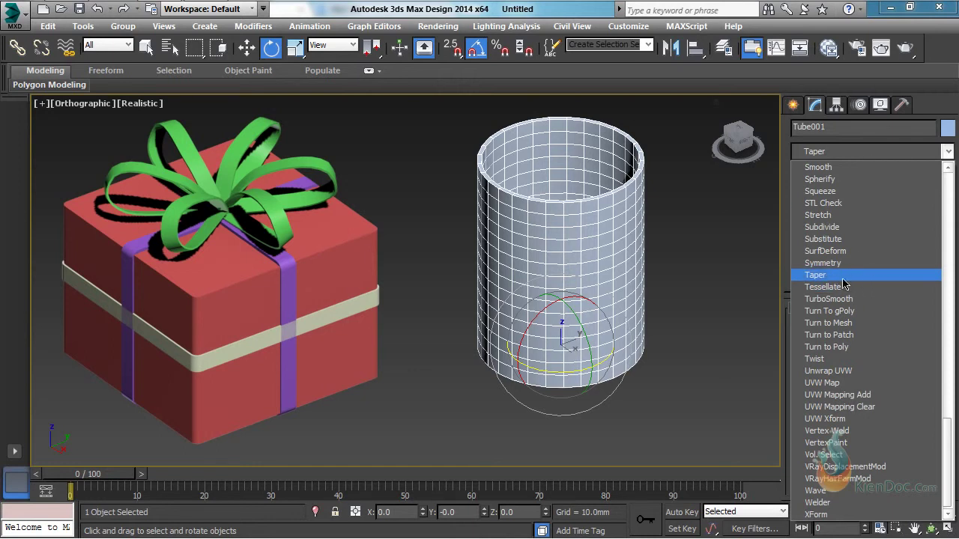
click(872, 276)
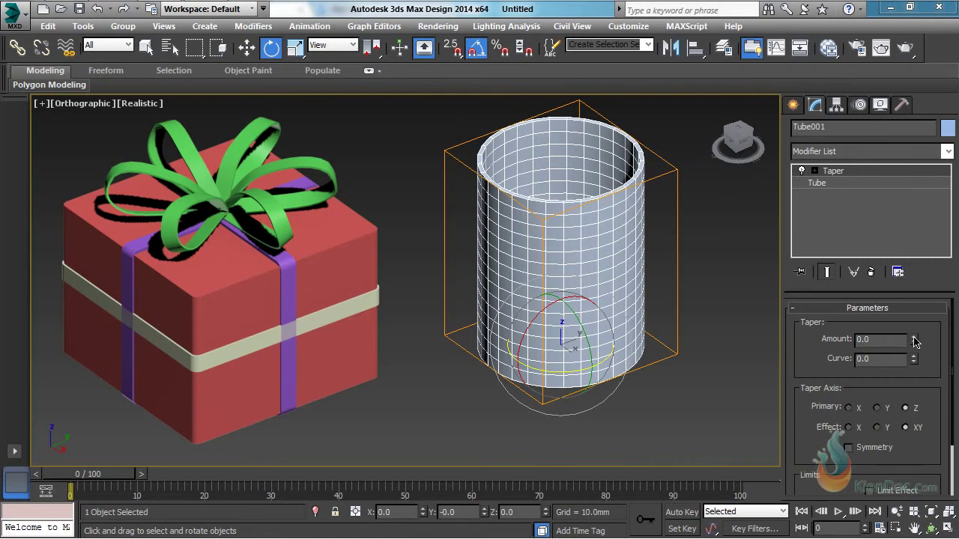
Set the Taper amount to 0.91 and its curve to 1.97.
drag(915, 342, 903, 277)
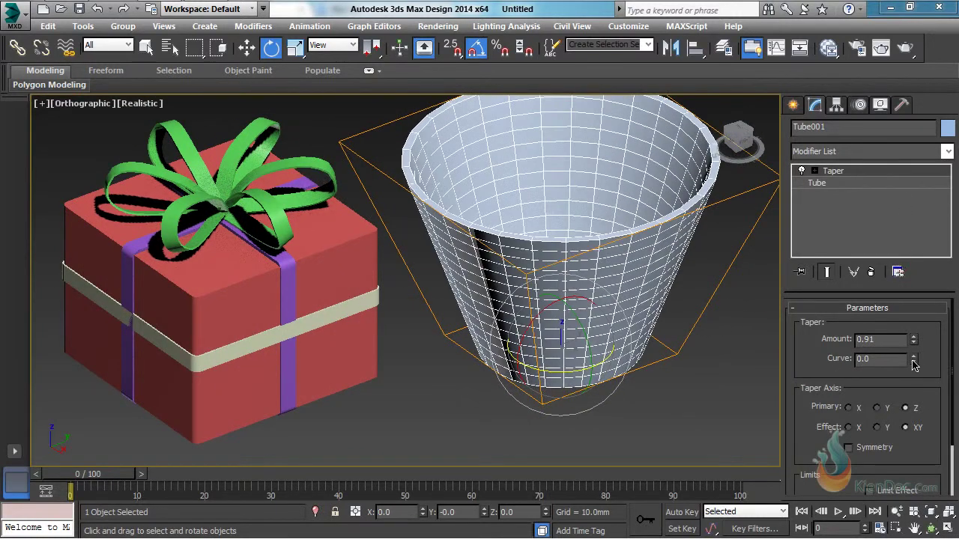
drag(914, 363, 914, 197)
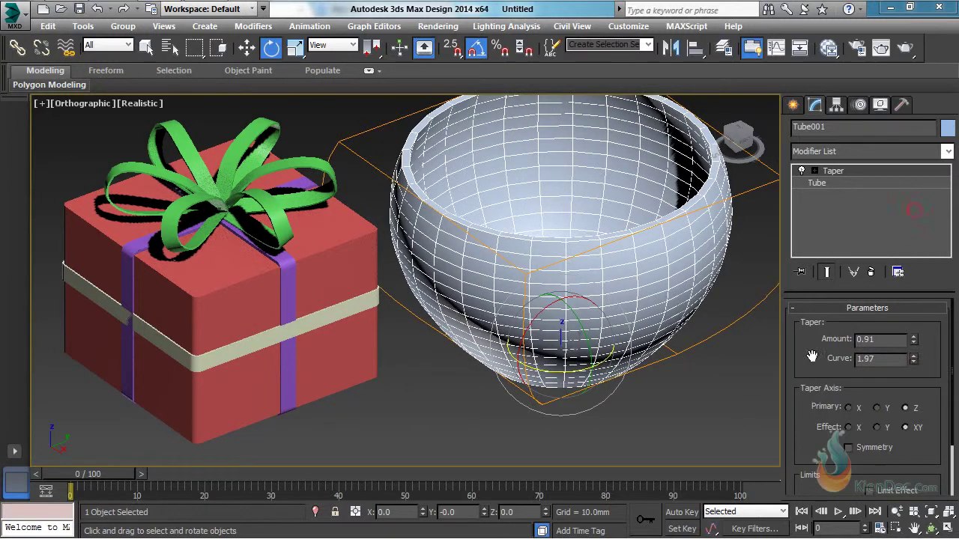
drag(801, 366, 802, 284)
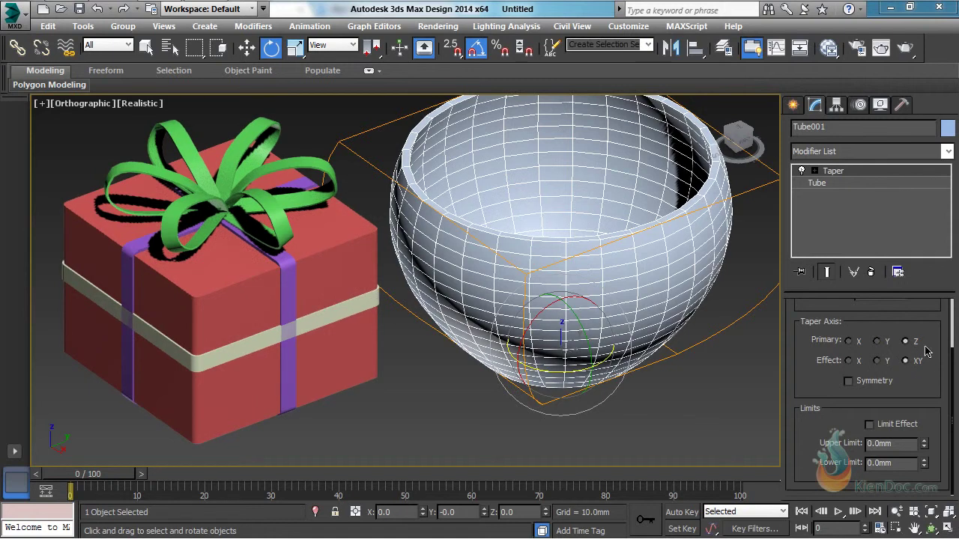
drag(799, 354, 799, 368)
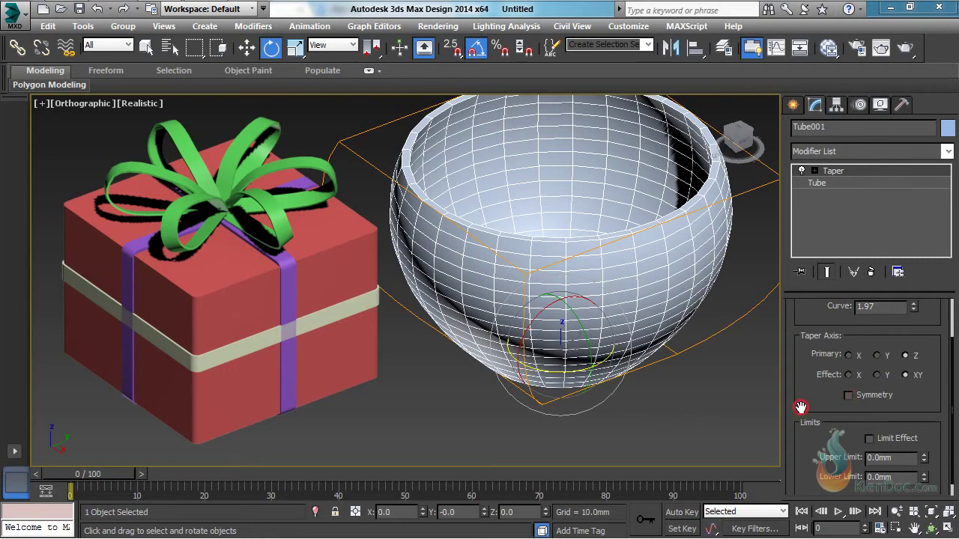
drag(801, 407, 801, 393)
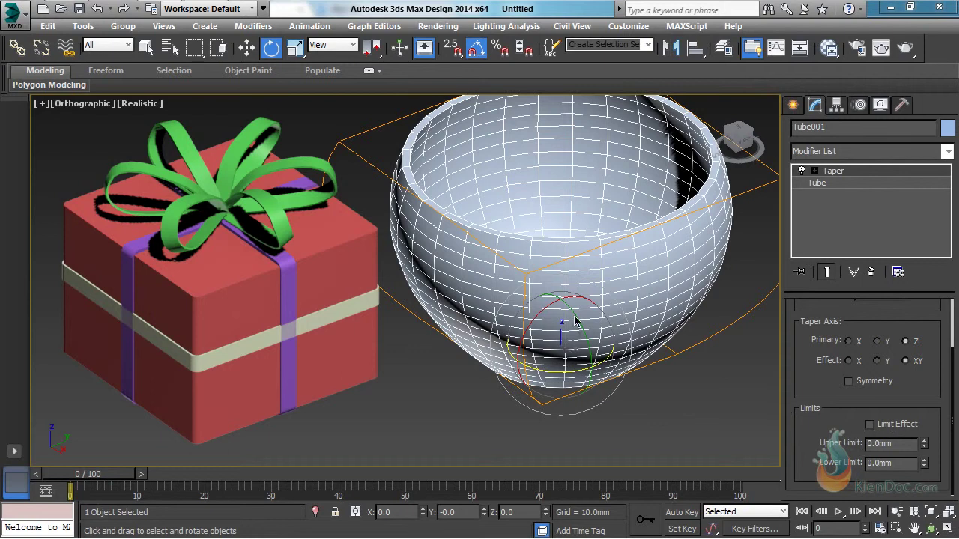
Move the tapered tube along X in the Front view, clear of the gift box, to about X 758.5 mm.
click(83, 105)
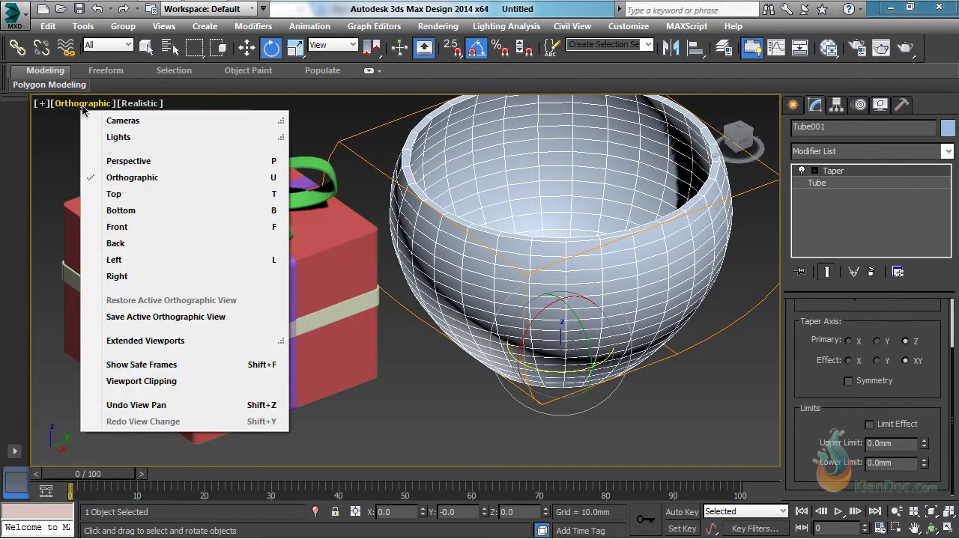
click(128, 229)
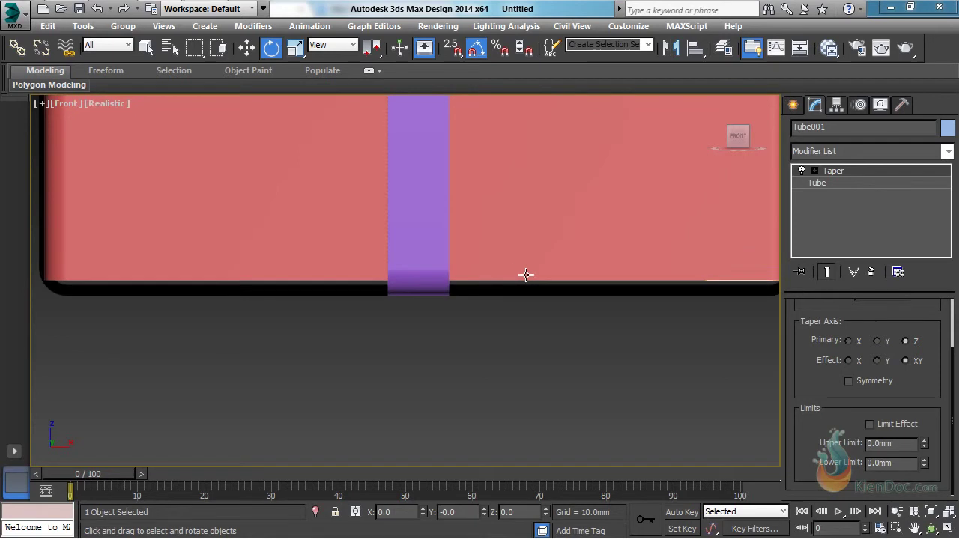
key(z)
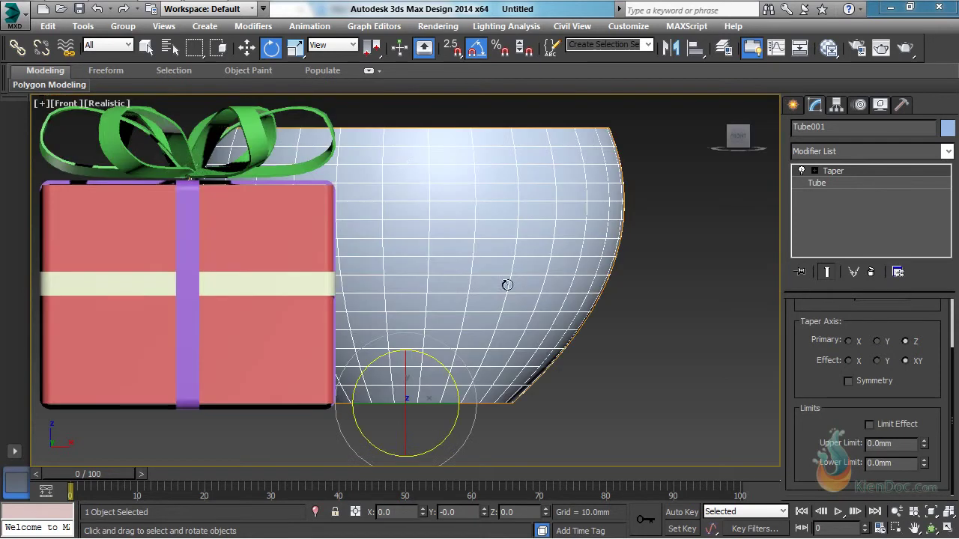
click(245, 48)
drag(451, 404, 618, 404)
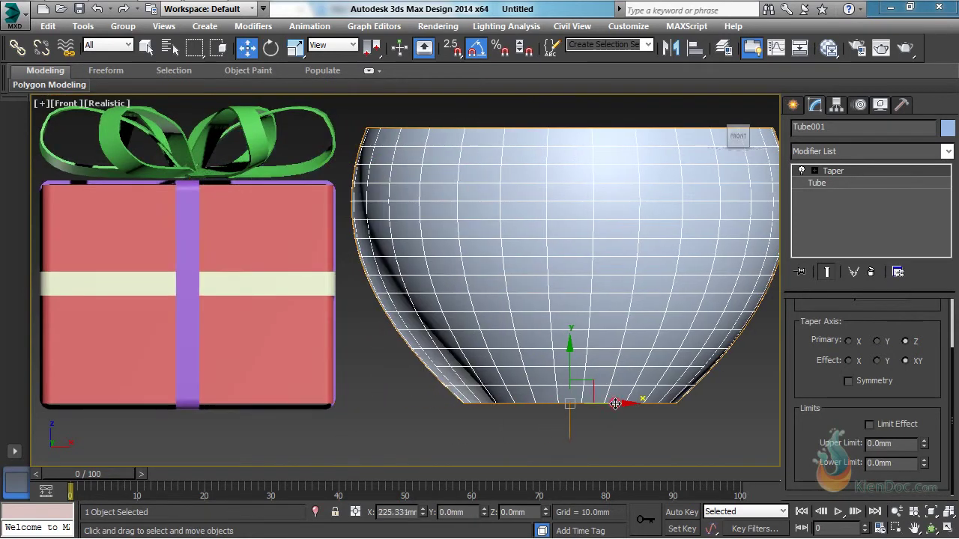
scroll(618, 404, down, 5)
middle_drag(607, 379, 439, 343)
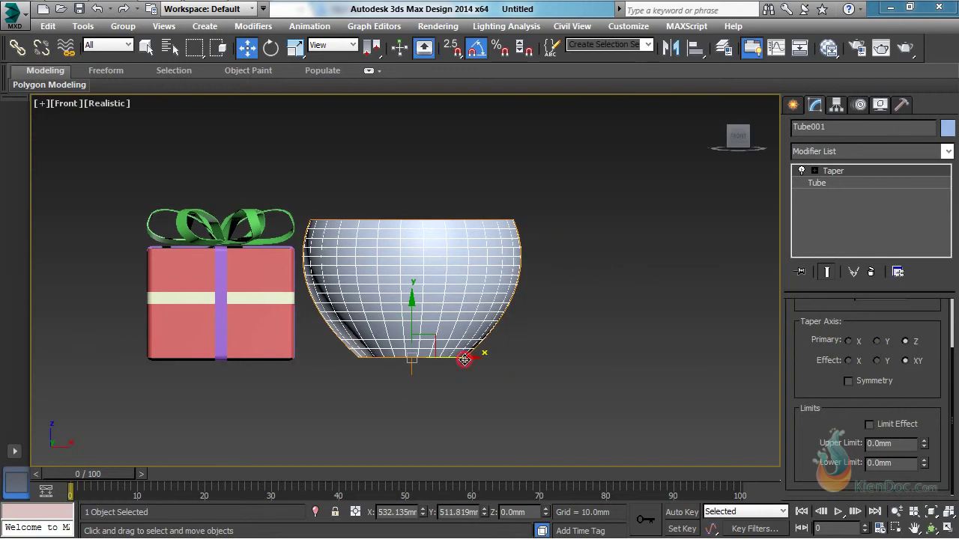
drag(464, 359, 546, 358)
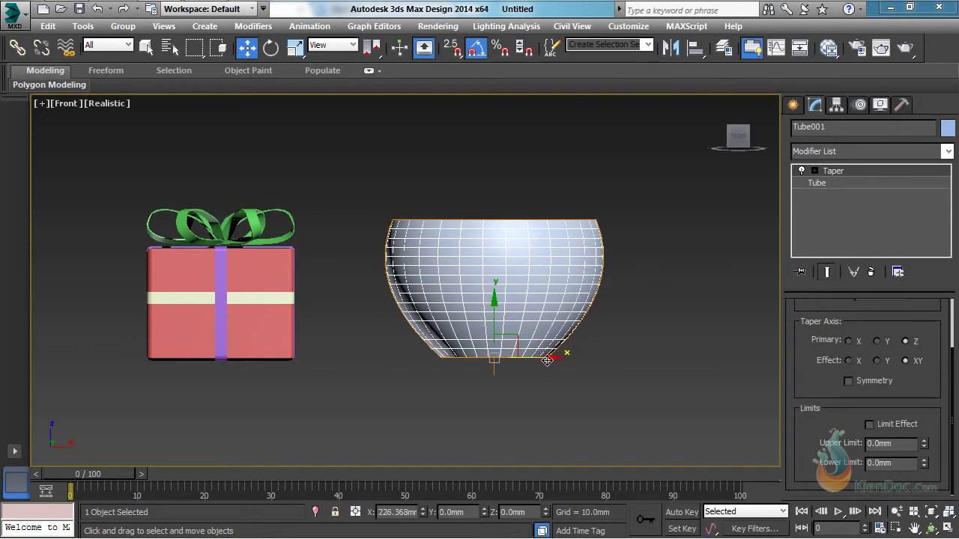
Enable the taper's Limit Effect with an upper limit of 354.8 mm and a lower limit of 50.6 mm.
click(869, 424)
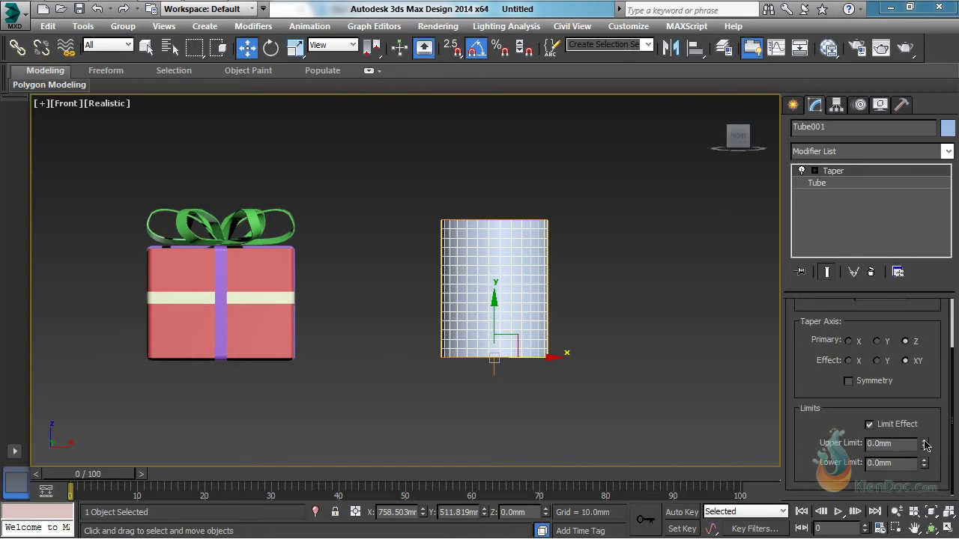
drag(927, 445, 729, 423)
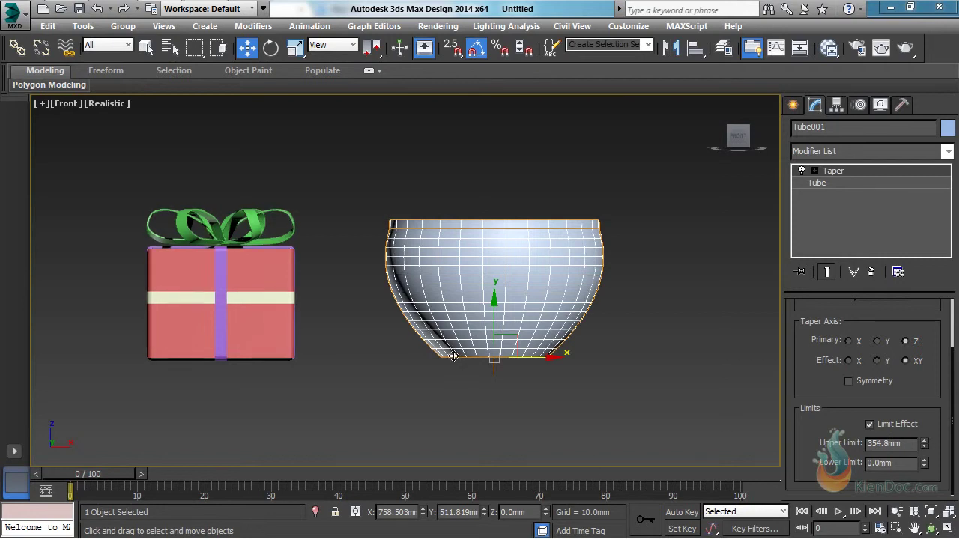
scroll(492, 363, up, 6)
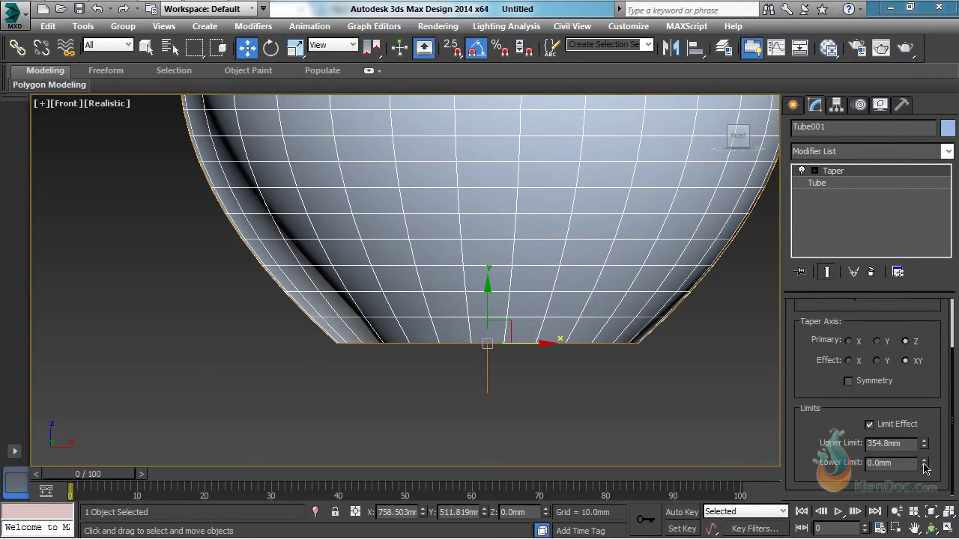
drag(925, 469, 871, 84)
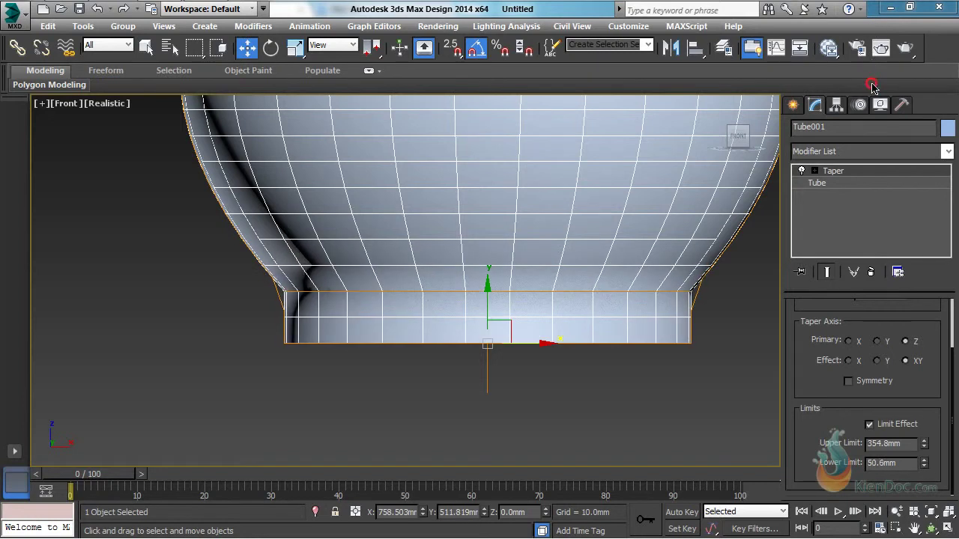
Set the taper's lower limit to 25 mm.
scroll(540, 242, down, 8)
alt+middle_drag(539, 242, 510, 337)
scroll(451, 277, up, 5)
scroll(464, 253, up, 4)
click(910, 464)
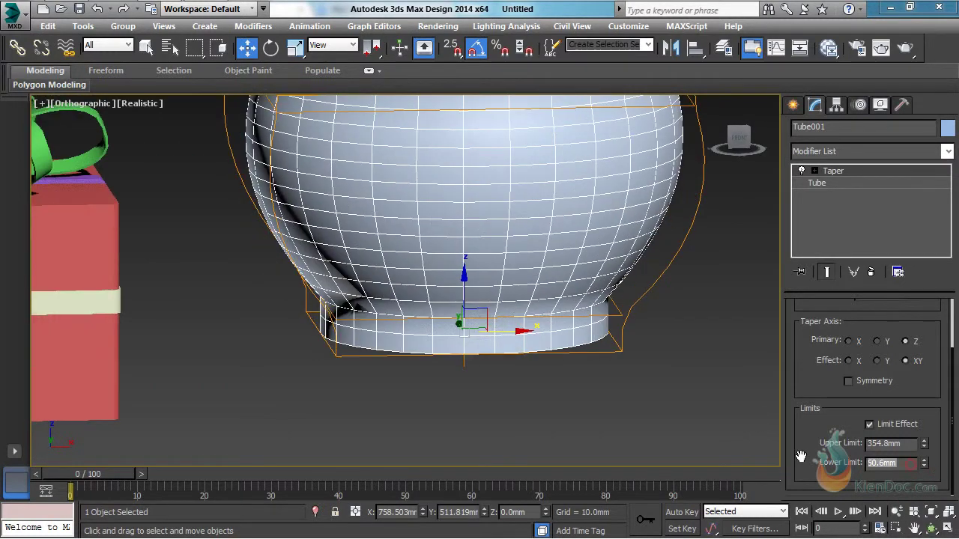
text(25)
key(Return)
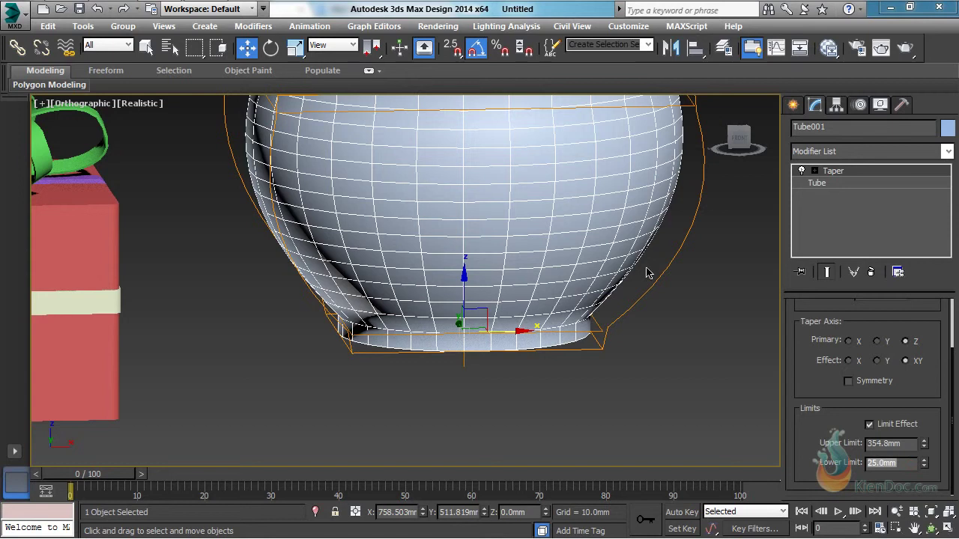
Raise the taper's upper limit well beyond the tube's height, to about 3867 mm.
alt+middle_drag(567, 232, 570, 210)
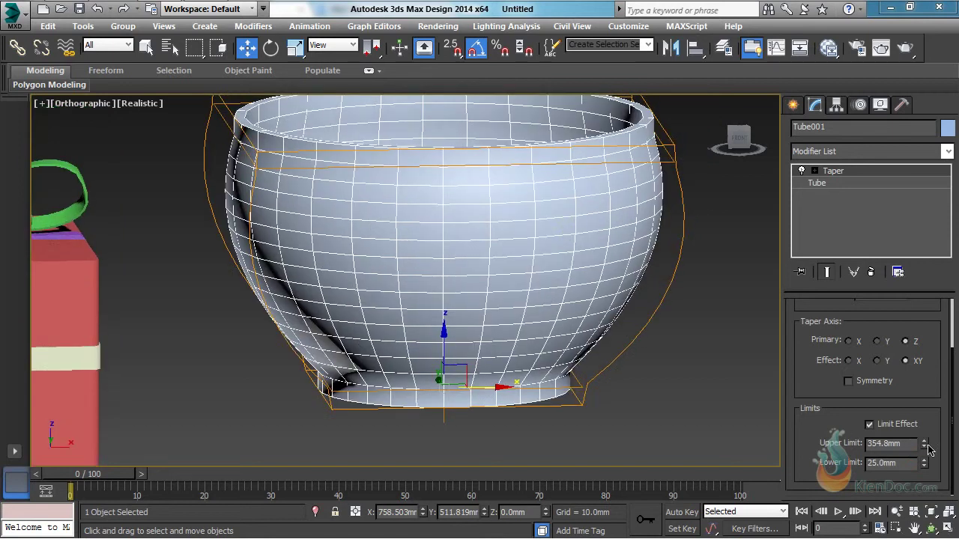
alt+middle_drag(624, 274, 595, 188)
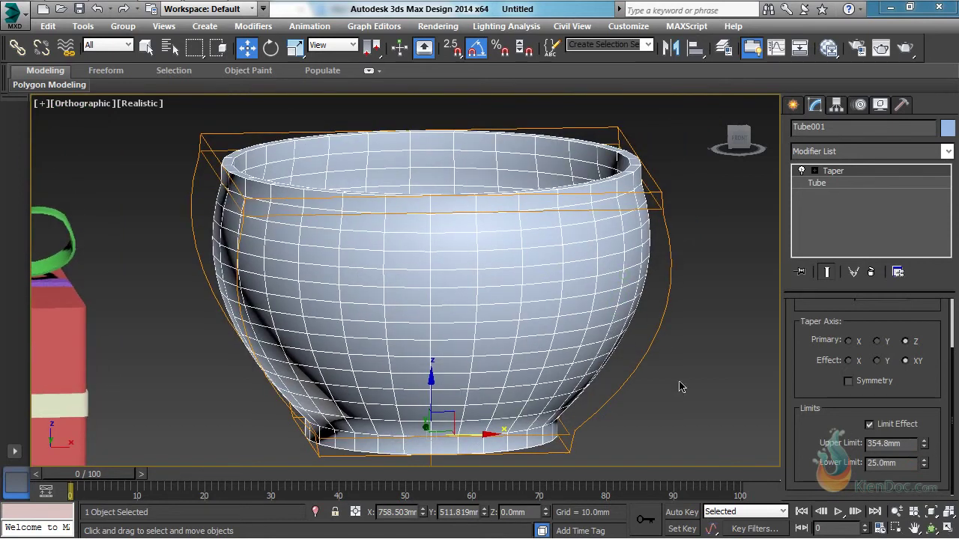
drag(926, 447, 931, 365)
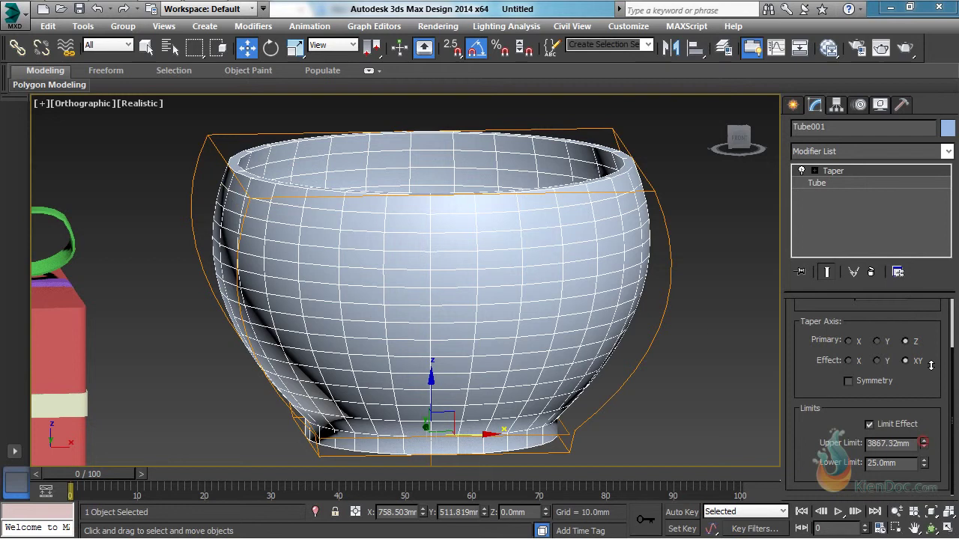
Set the Taper amount to 2.01 to widen the bowl's rim.
scroll(492, 278, down, 3)
alt+middle_drag(552, 267, 569, 262)
scroll(818, 374, up, 2)
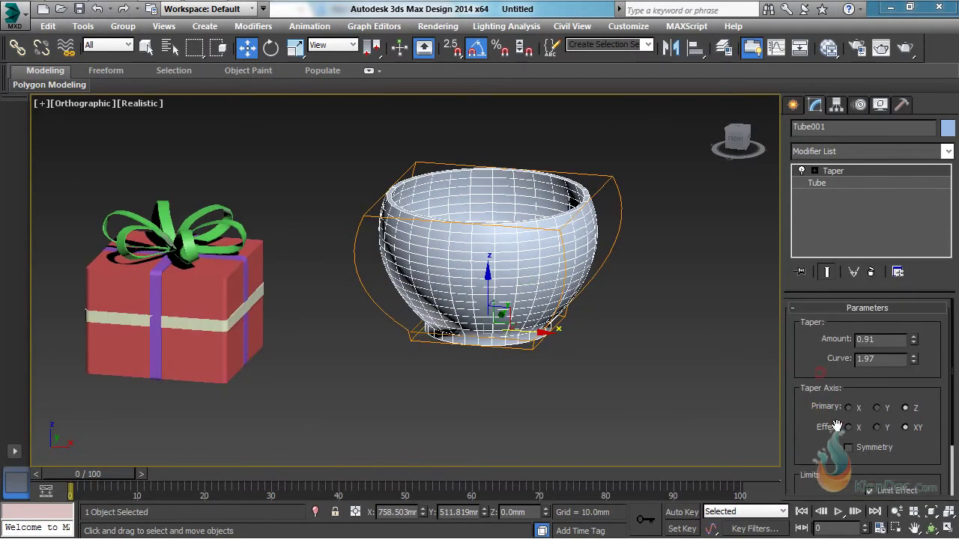
mouse_move(919, 344)
mouse_down()
mouse_move(929, 536)
mouse_move(952, 131)
mouse_move(953, 480)
mouse_move(957, 213)
mouse_move(956, 261)
mouse_up()
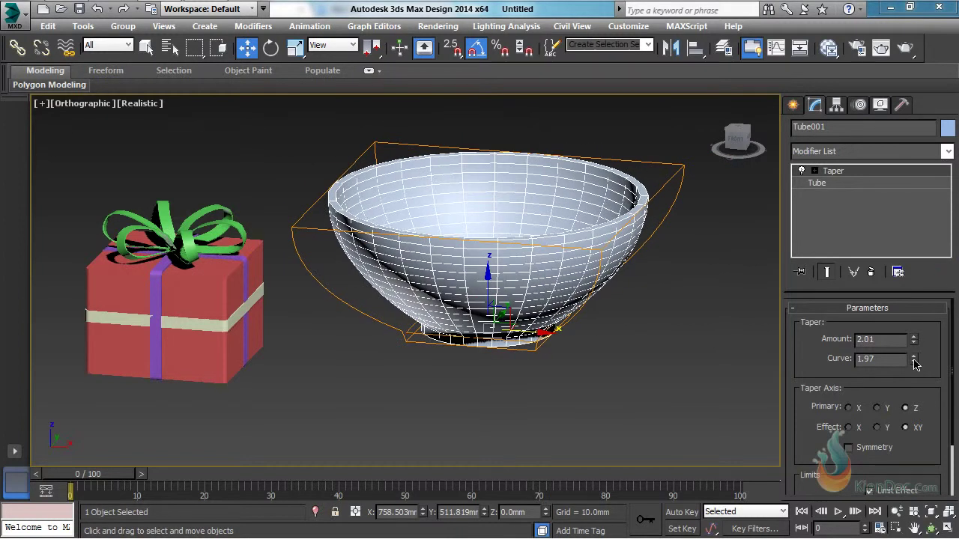
Set the Taper curve to 3.07 and thin the wall by setting the base tube's Radius 1 to about 142.1 mm.
mouse_move(913, 359)
mouse_down()
mouse_move(933, 246)
mouse_move(928, 286)
mouse_move(926, 274)
mouse_up()
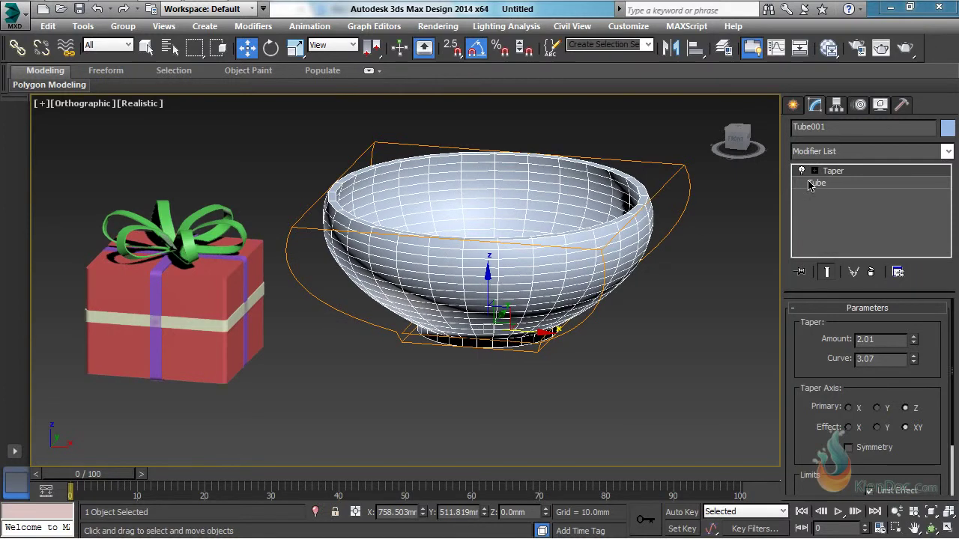
click(818, 184)
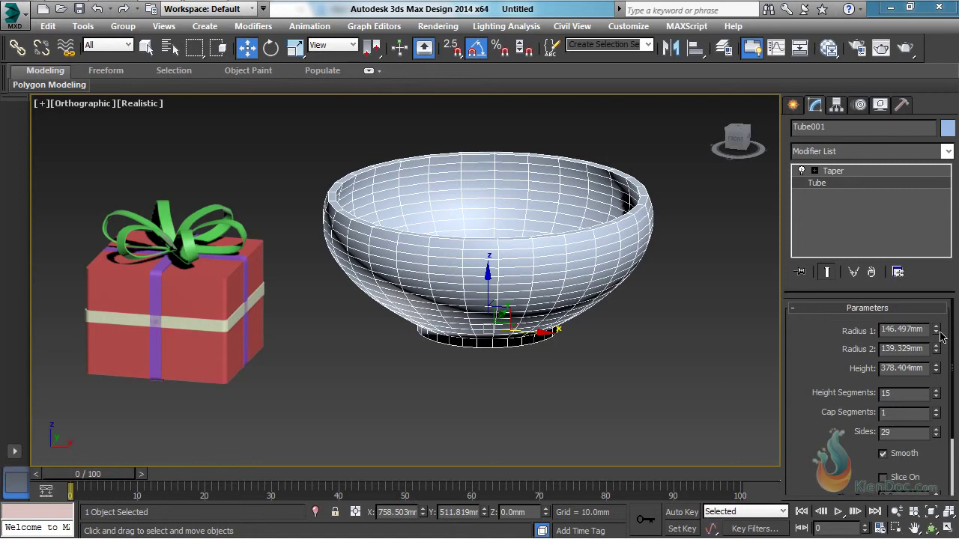
mouse_move(936, 332)
mouse_down()
mouse_move(934, 315)
mouse_move(935, 330)
mouse_up()
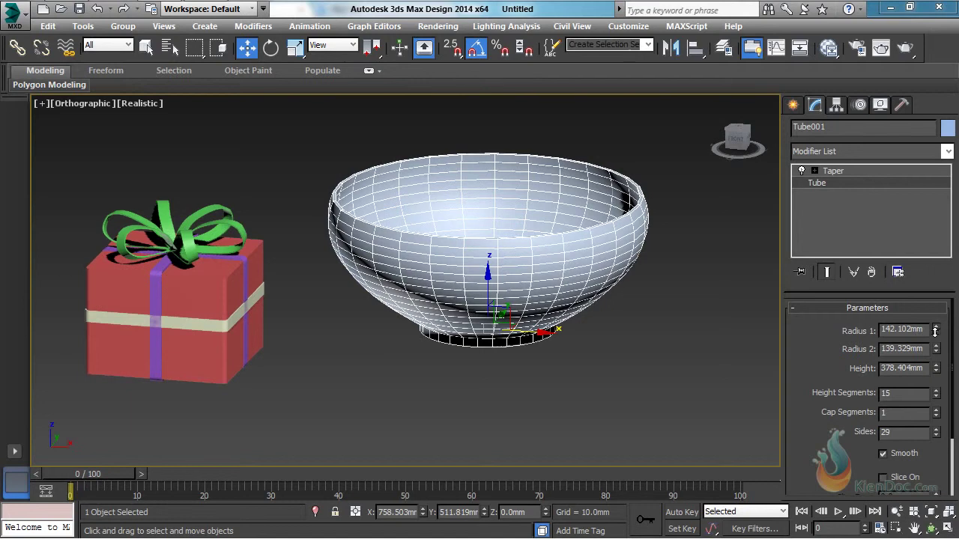
Set the Taper amount to 2.16 to widen the bowl's rim slightly.
click(868, 173)
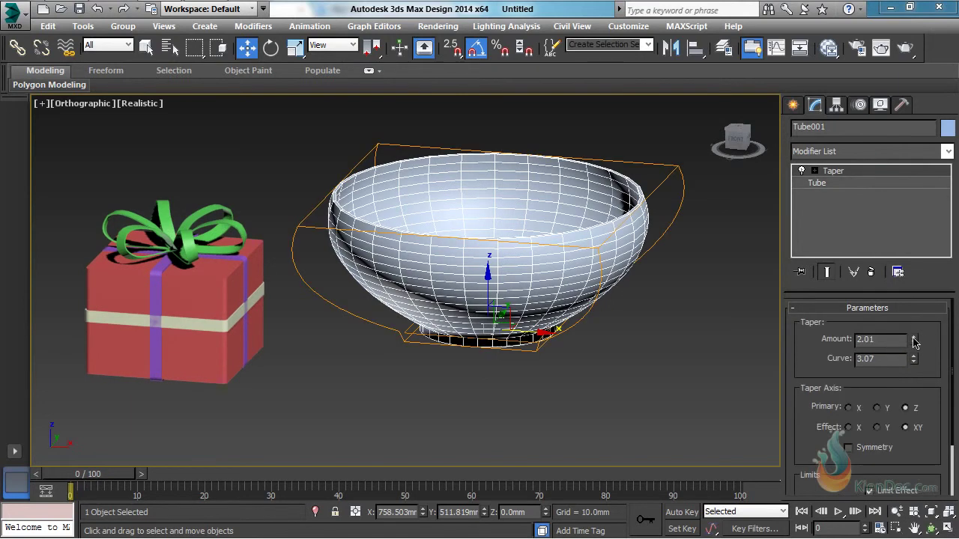
mouse_move(913, 341)
mouse_down()
mouse_move(922, 316)
mouse_move(920, 324)
mouse_up()
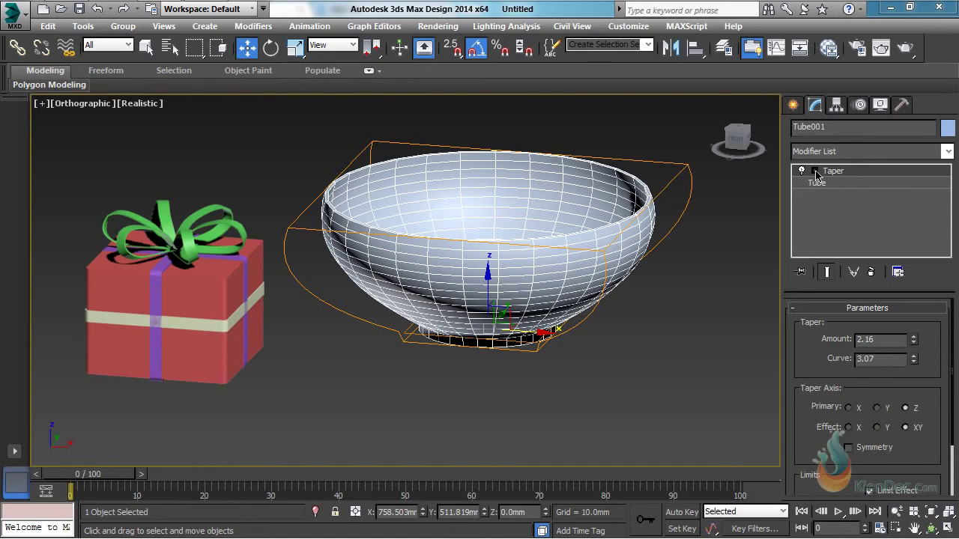
Try shifting the Taper gizmo along the X axis, and undo the move.
click(815, 171)
click(841, 184)
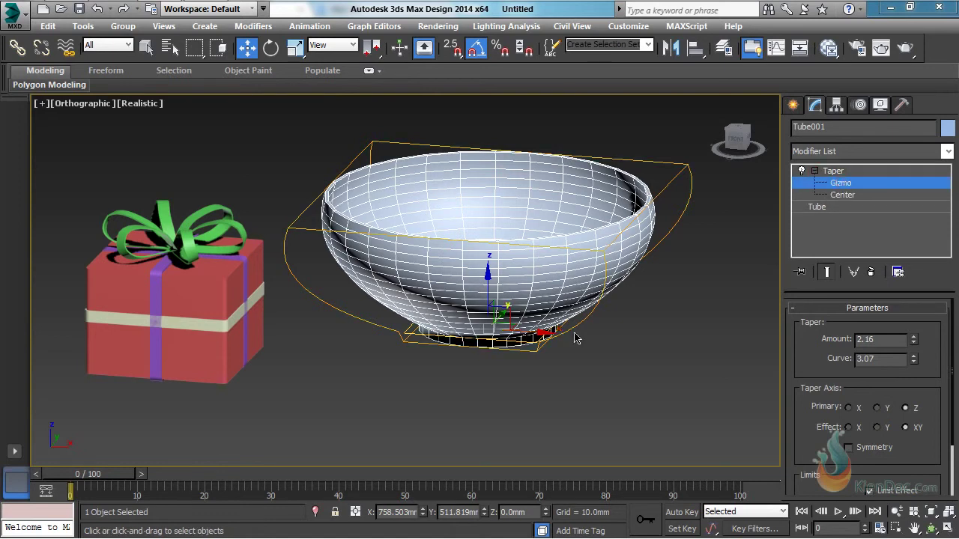
drag(541, 335, 603, 331)
click(97, 9)
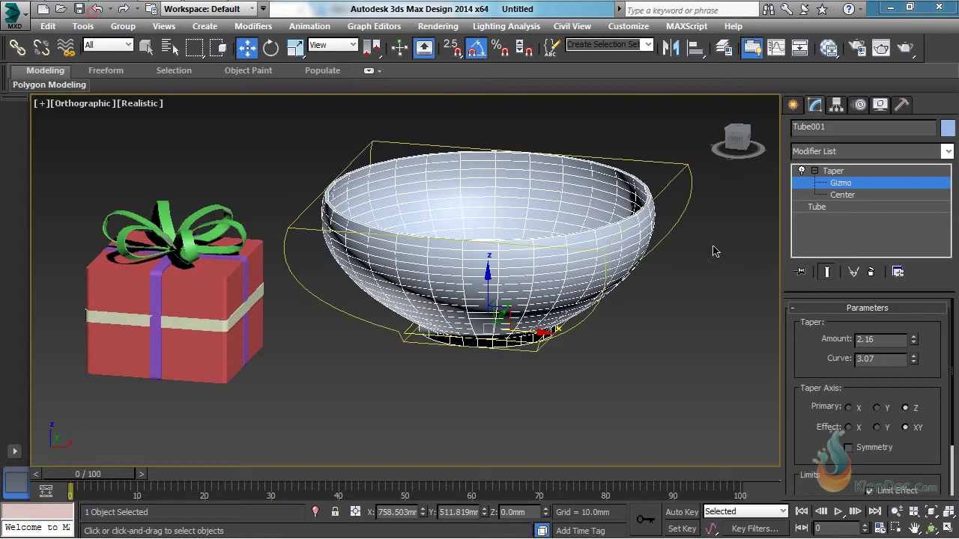
Move the Taper center along X to about 890 mm, beyond the foot's edge, to skew the bowl sideways.
click(841, 194)
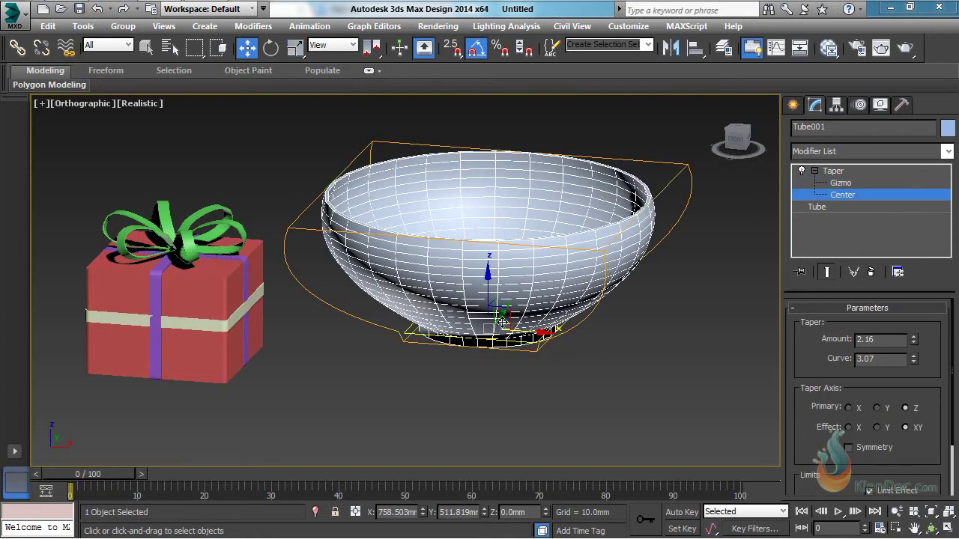
mouse_move(526, 334)
mouse_down()
mouse_move(592, 335)
mouse_move(397, 316)
mouse_move(523, 327)
mouse_up()
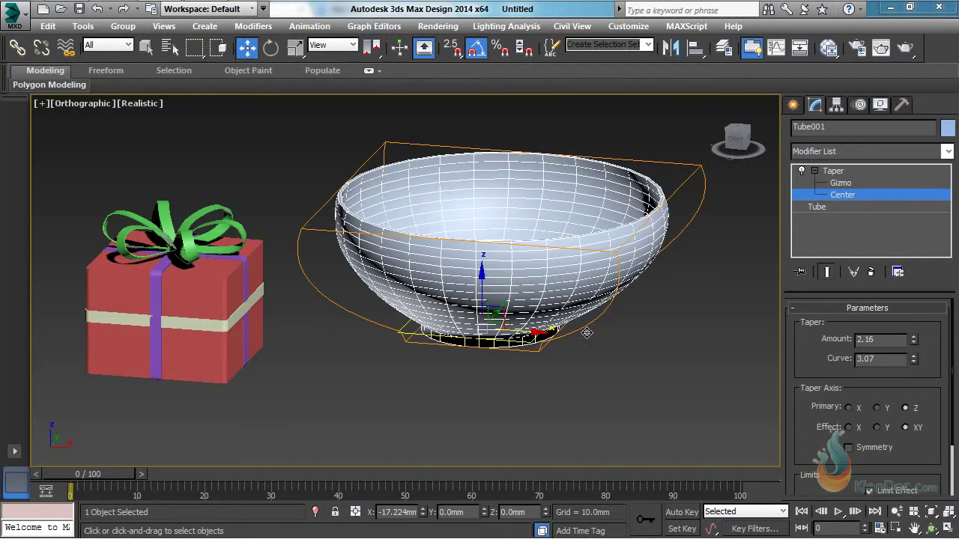
mouse_move(586, 332)
mouse_down()
mouse_move(675, 338)
mouse_move(576, 332)
mouse_up()
middle_drag(577, 332, 522, 330)
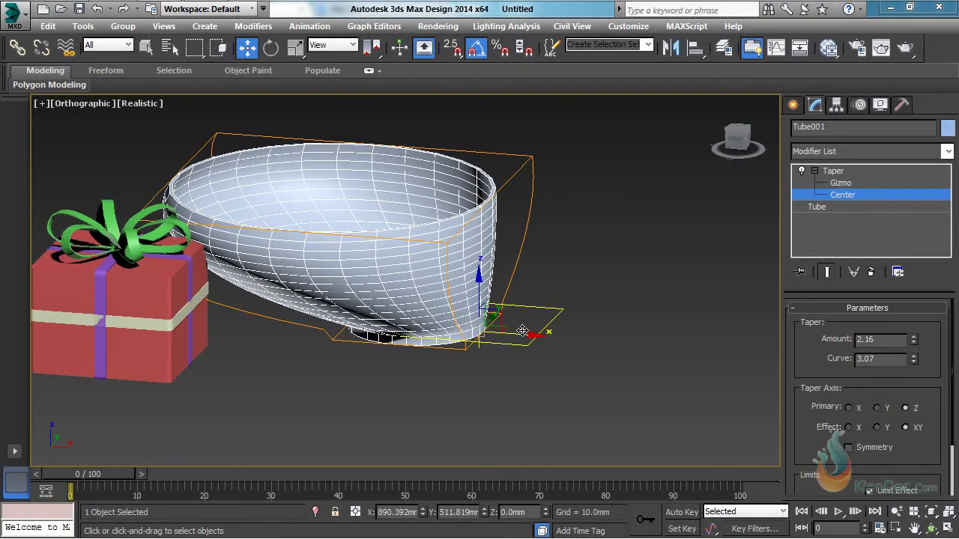
Clone the skewed bowl and place the copy beside the original along X, at about 1702 mm.
key(ctrl+v)
click(424, 345)
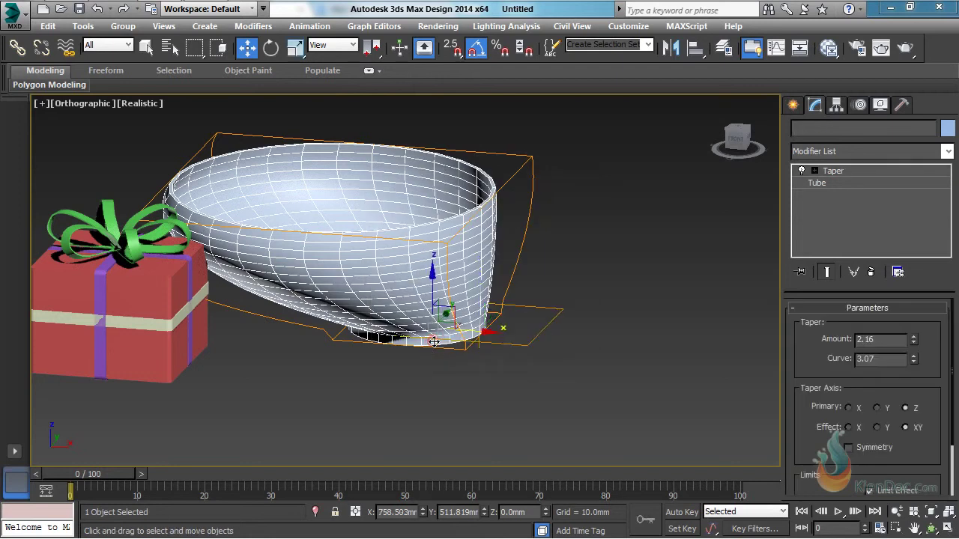
drag(479, 330, 771, 353)
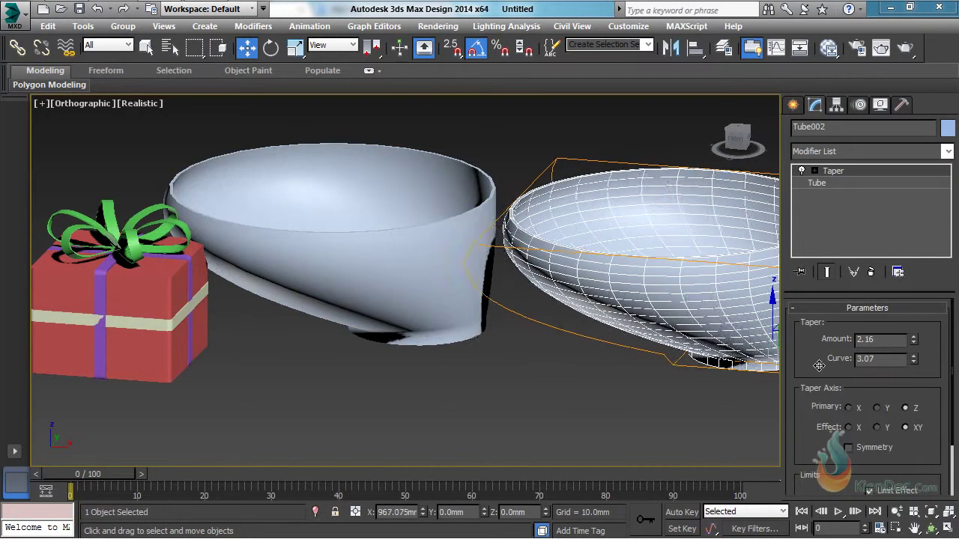
middle_drag(606, 312, 448, 291)
scroll(464, 292, down, 3)
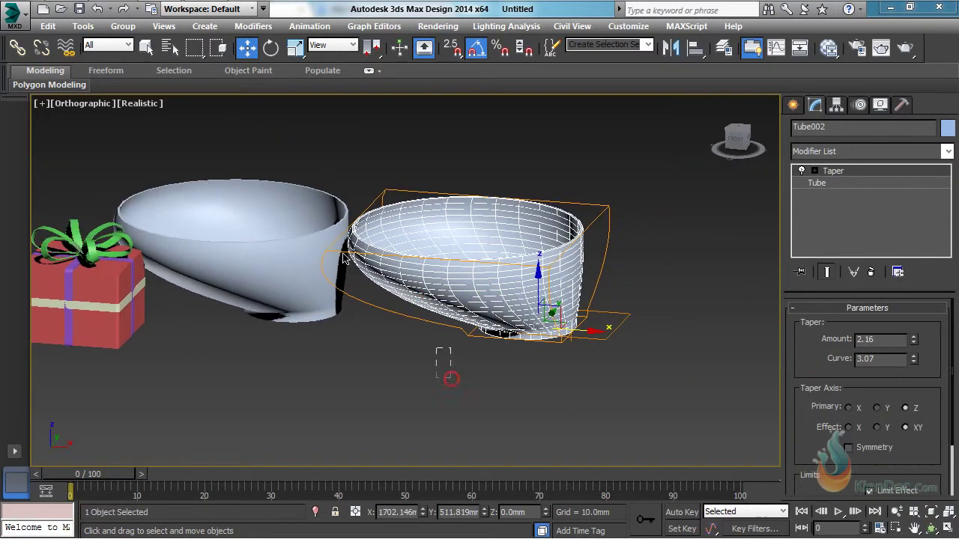
Select both bowls and move them together along X, farther away from the gift box.
ctrl+click(316, 222)
drag(400, 277, 483, 278)
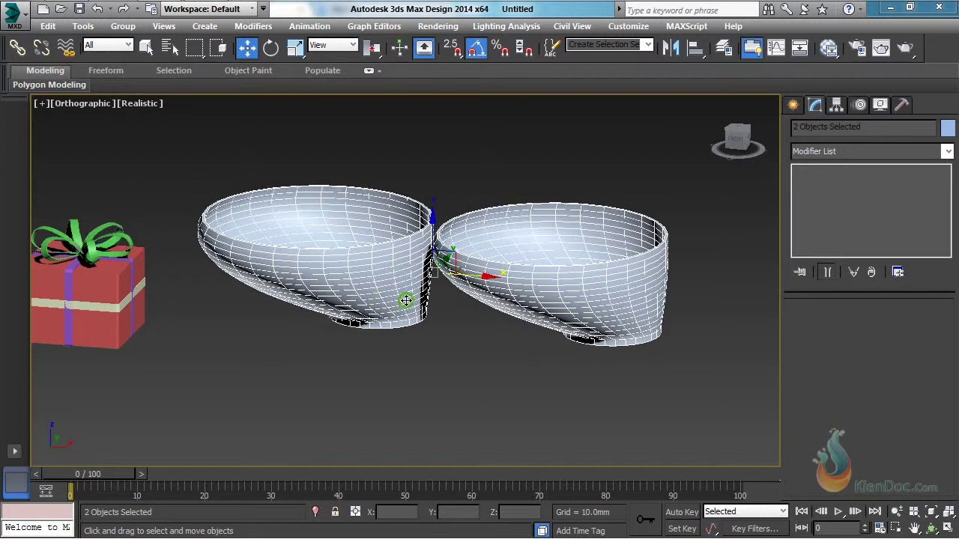
middle_drag(483, 279, 543, 281)
Move the copied bowl's Taper center back along X to about 2059 mm, near the middle of its foot.
click(629, 285)
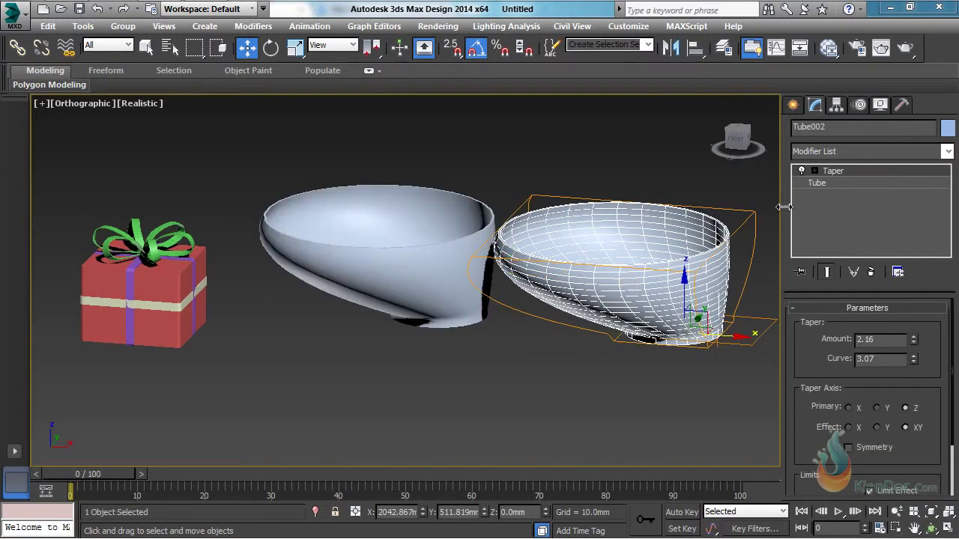
click(813, 172)
click(843, 195)
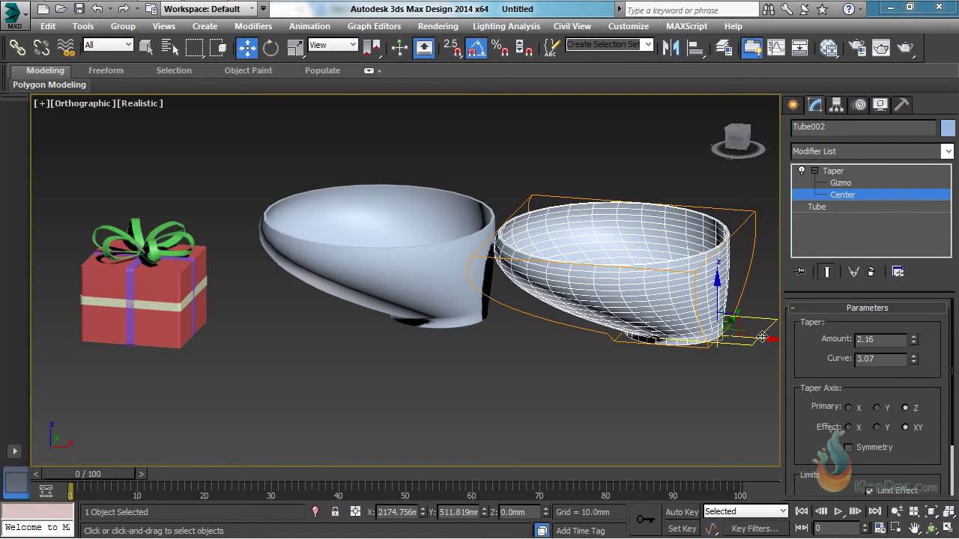
drag(762, 337, 718, 338)
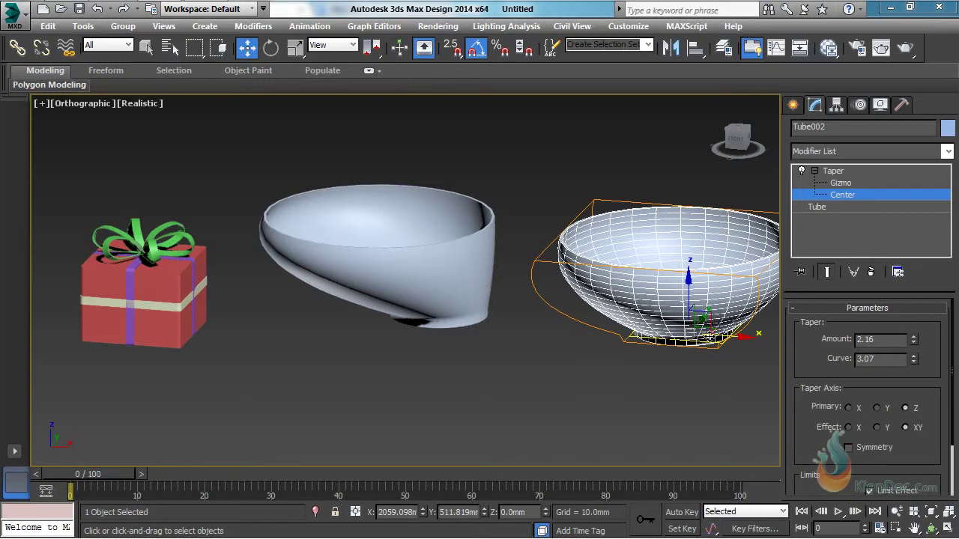
Align the Taper center to the copied bowl's own pivot point in X, Y and Z position.
click(695, 47)
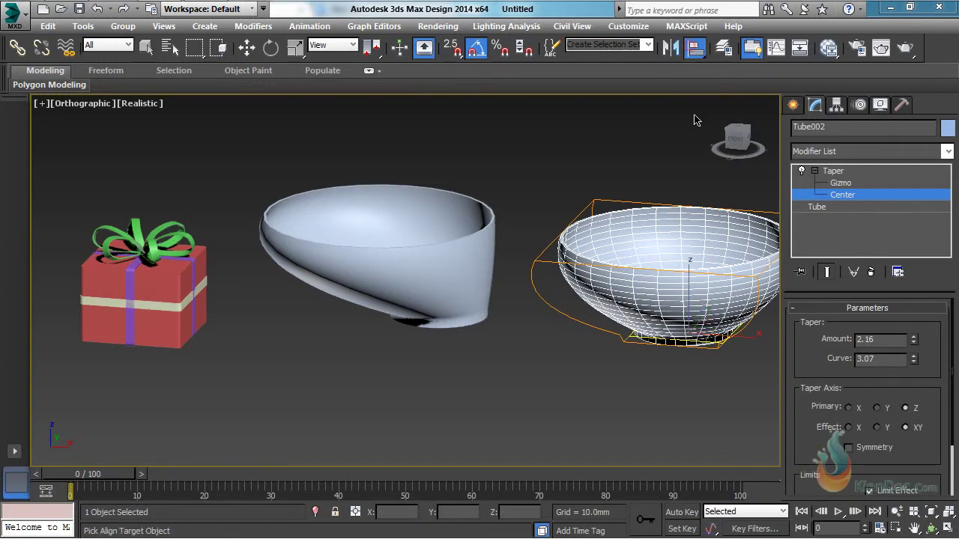
click(662, 302)
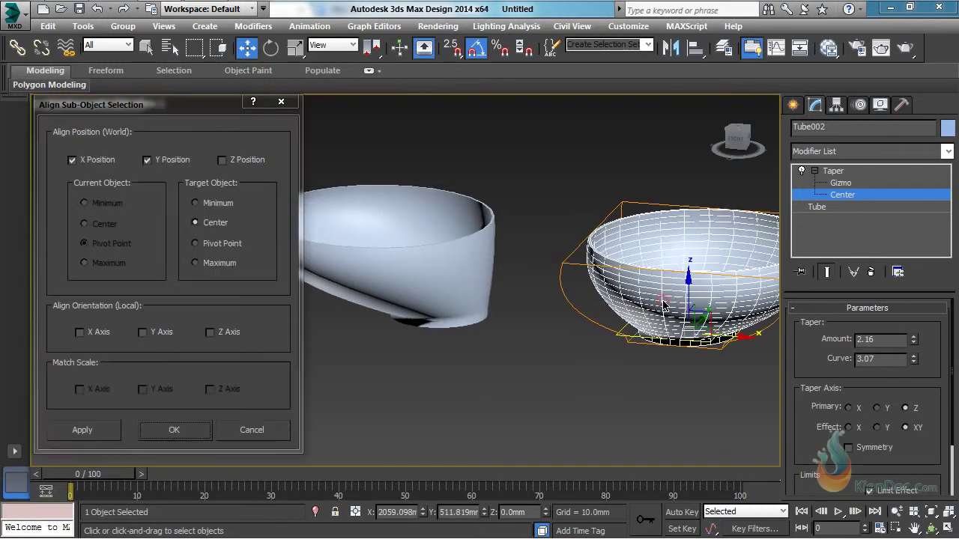
click(220, 244)
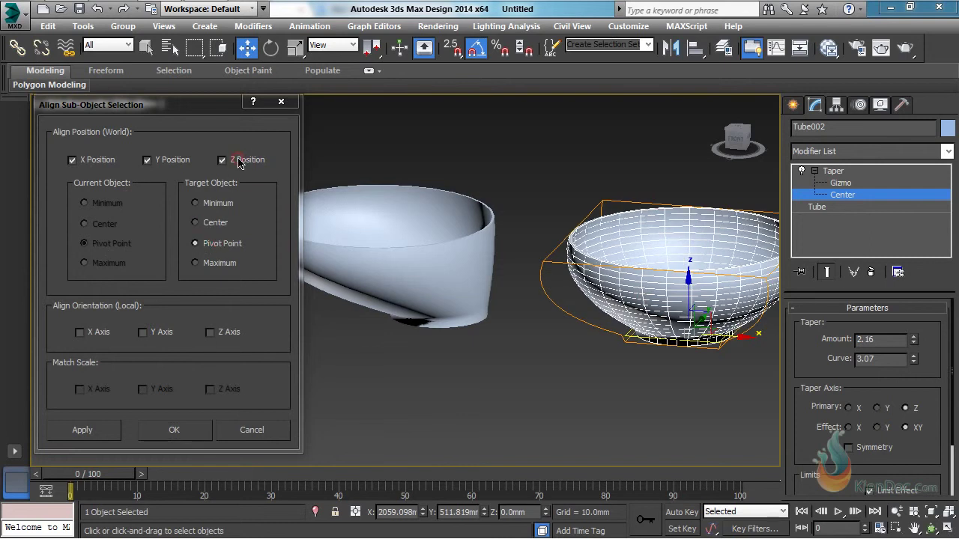
click(173, 431)
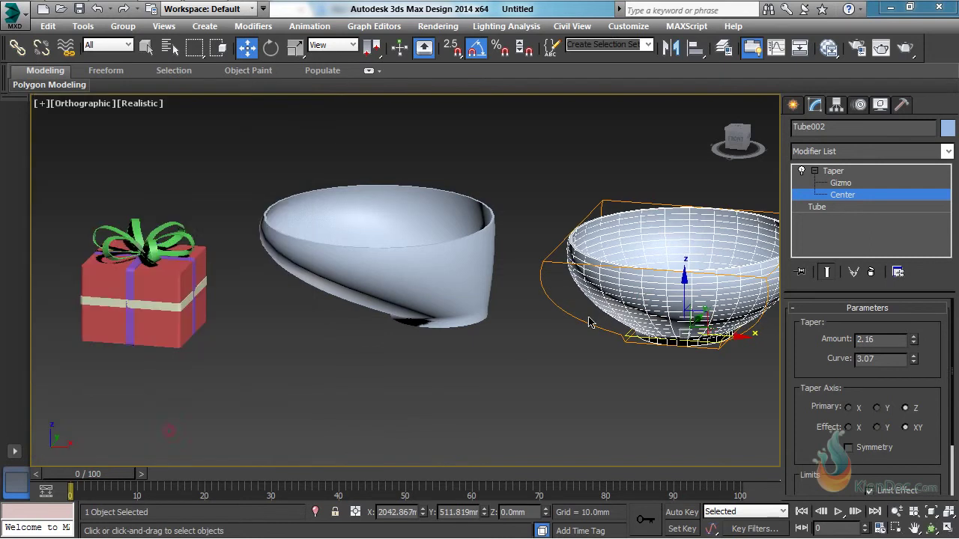
middle_drag(688, 330, 677, 334)
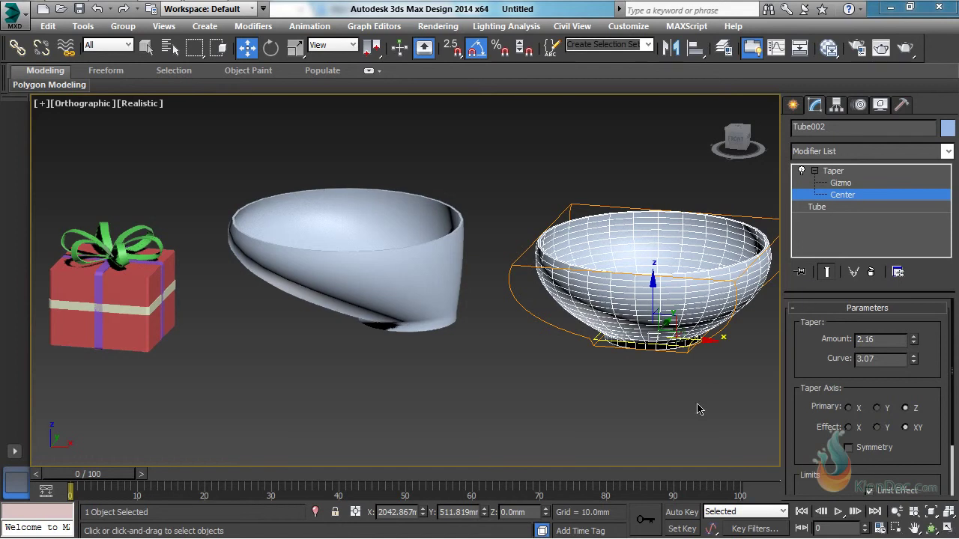